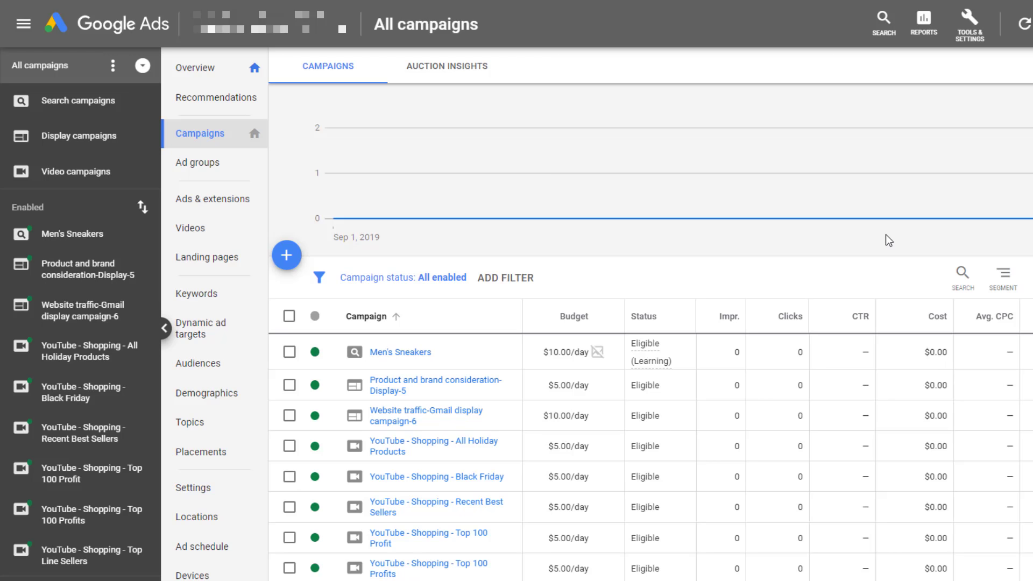
From Tools & Settings > Business data, add a new Ad customizer data feed upload
click(973, 43)
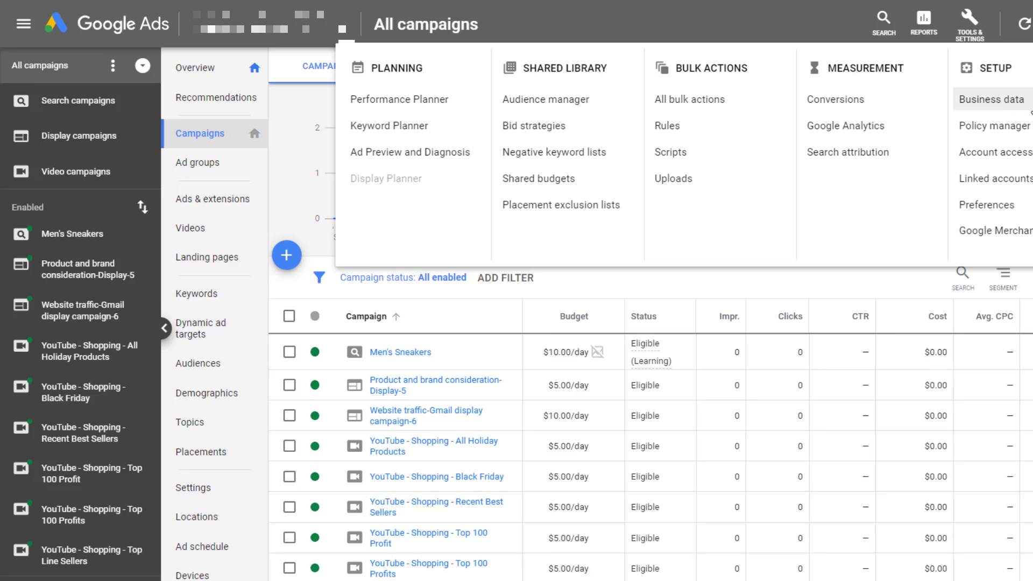
click(1030, 110)
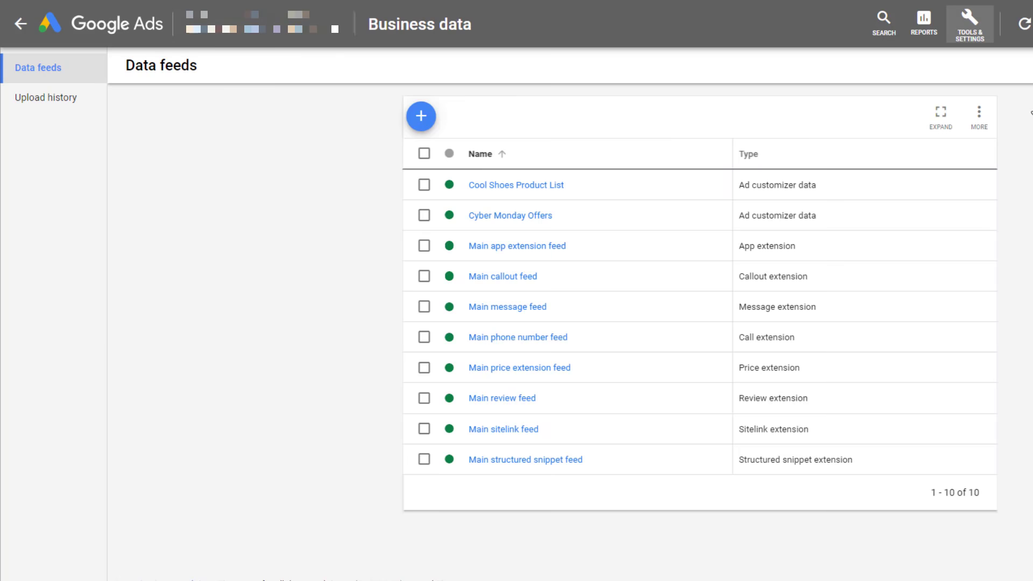
click(425, 119)
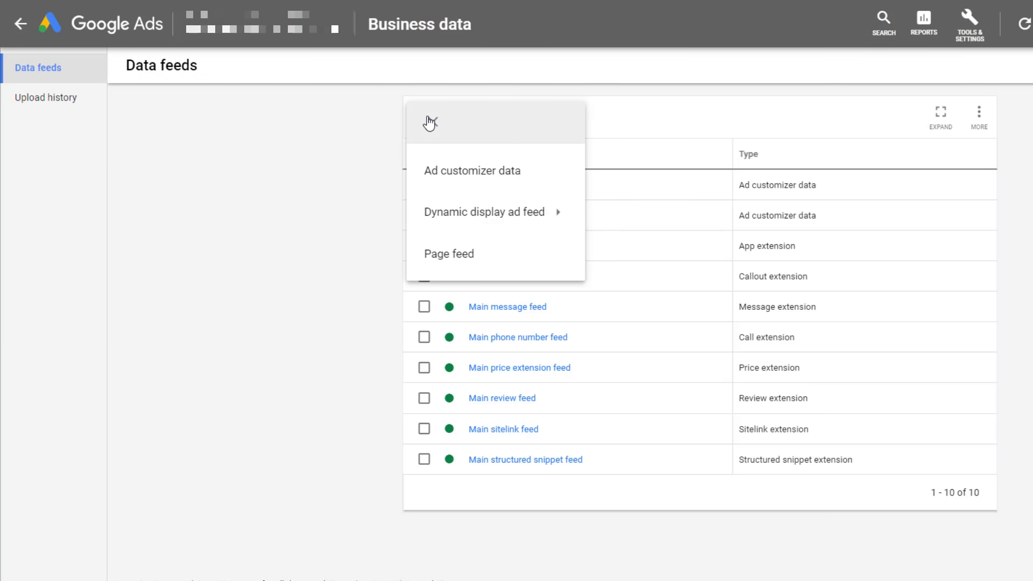
click(544, 176)
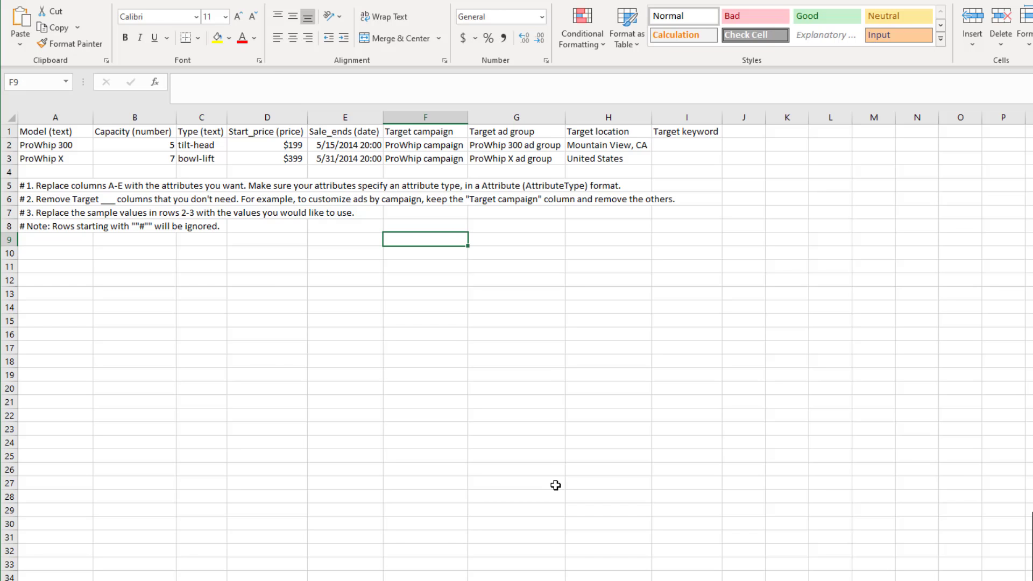
drag(78, 131, 683, 131)
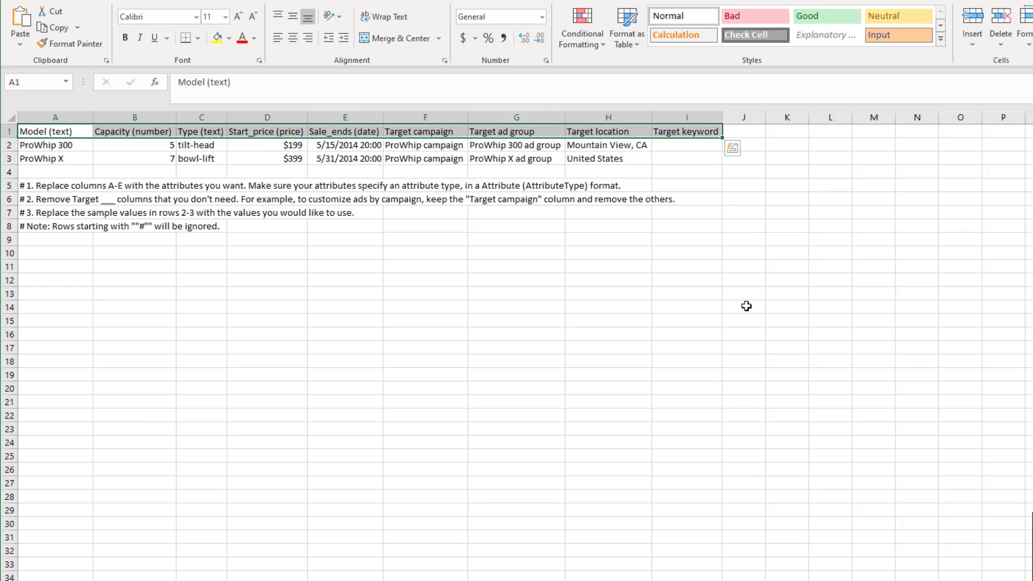
click(760, 329)
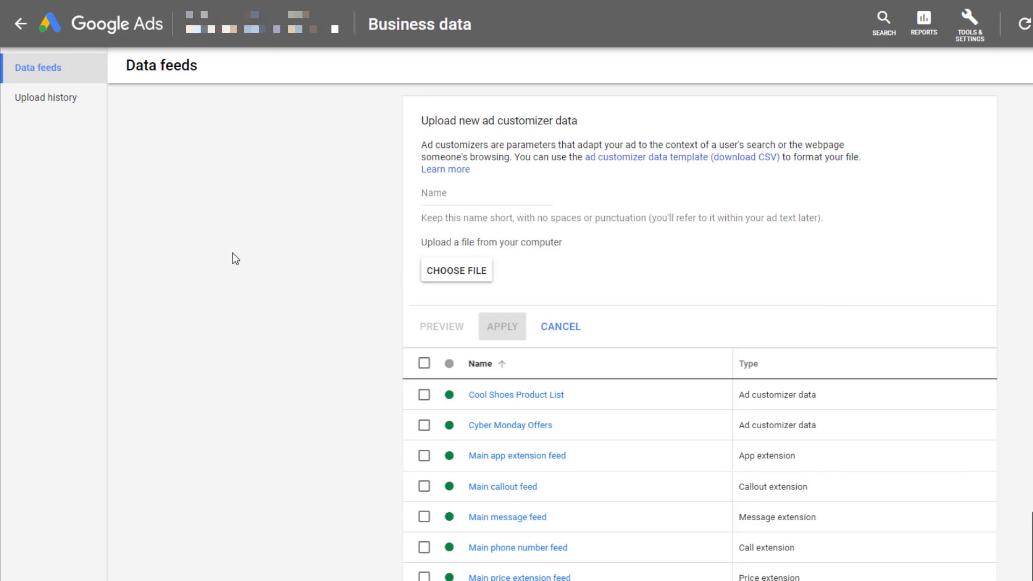
Scroll the Data feeds list and open the Cool Shoes Product List feed
scroll(260, 262, down, 2)
click(482, 321)
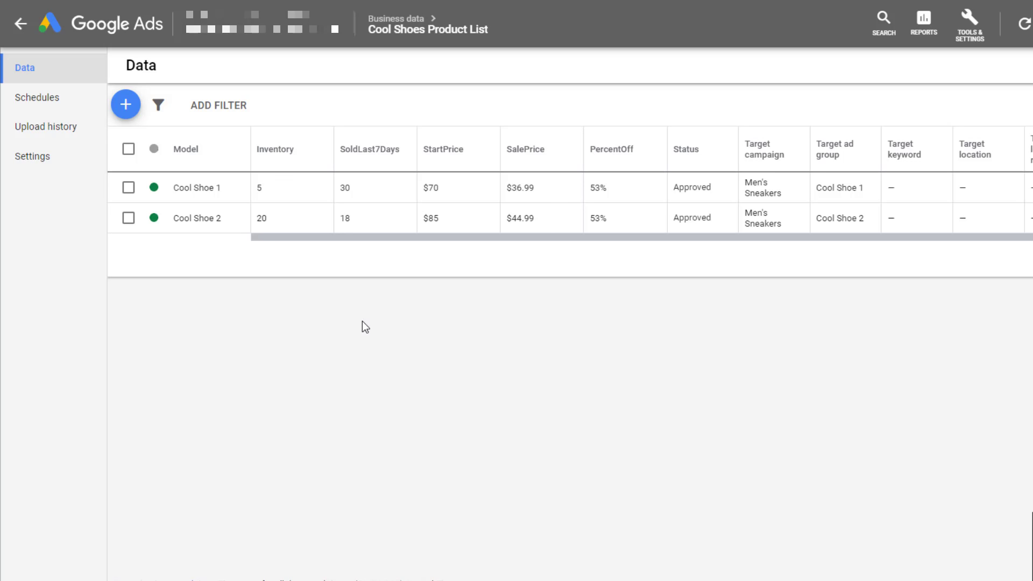
Start a new upload schedule for the feed with HTTP as the source
click(70, 105)
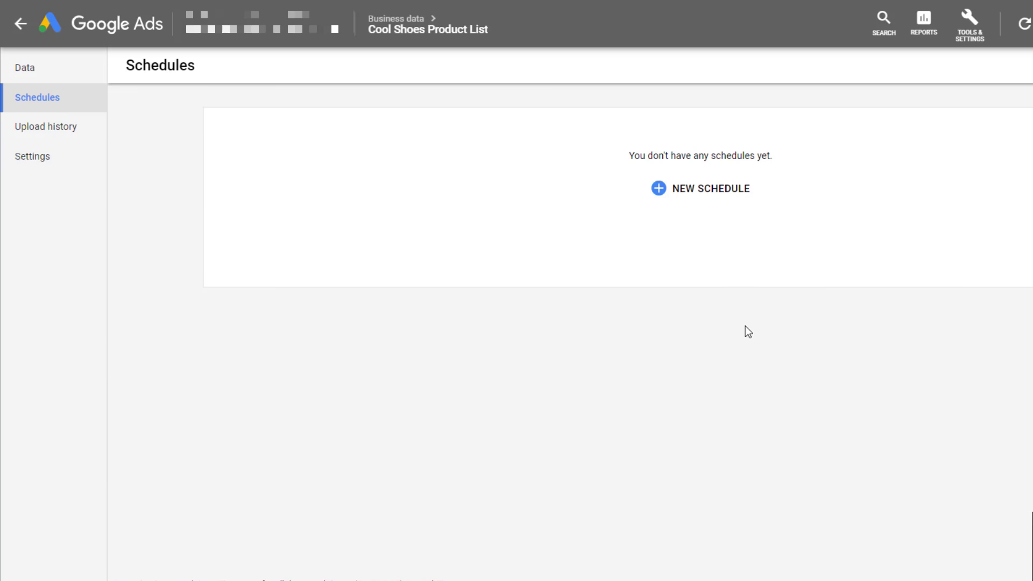
click(717, 195)
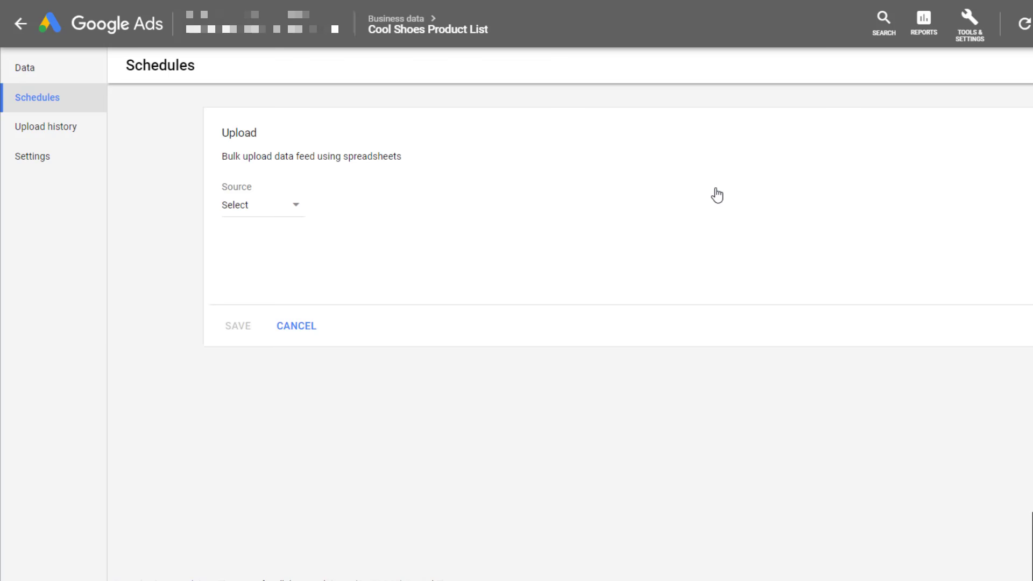
click(291, 216)
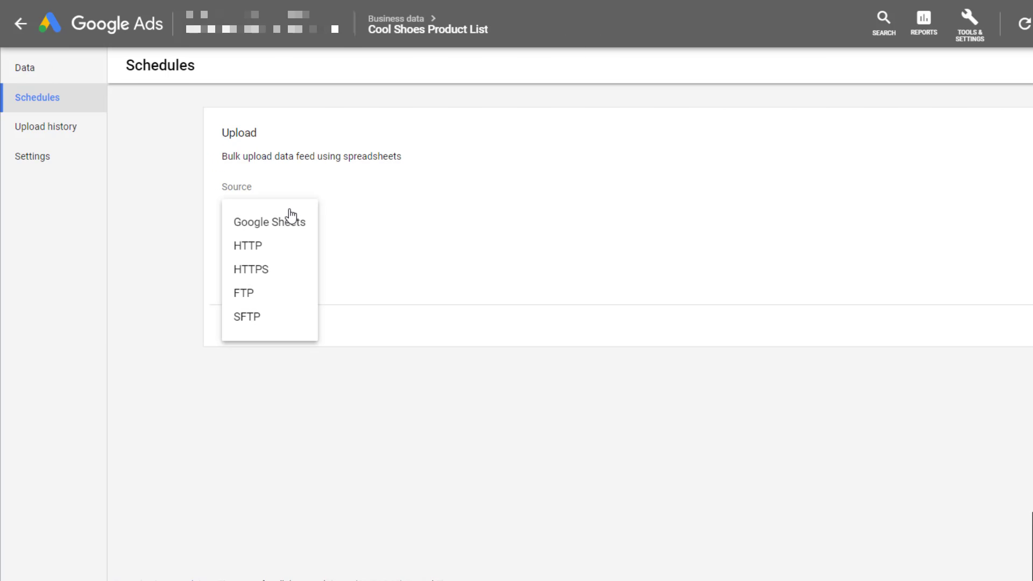
click(299, 249)
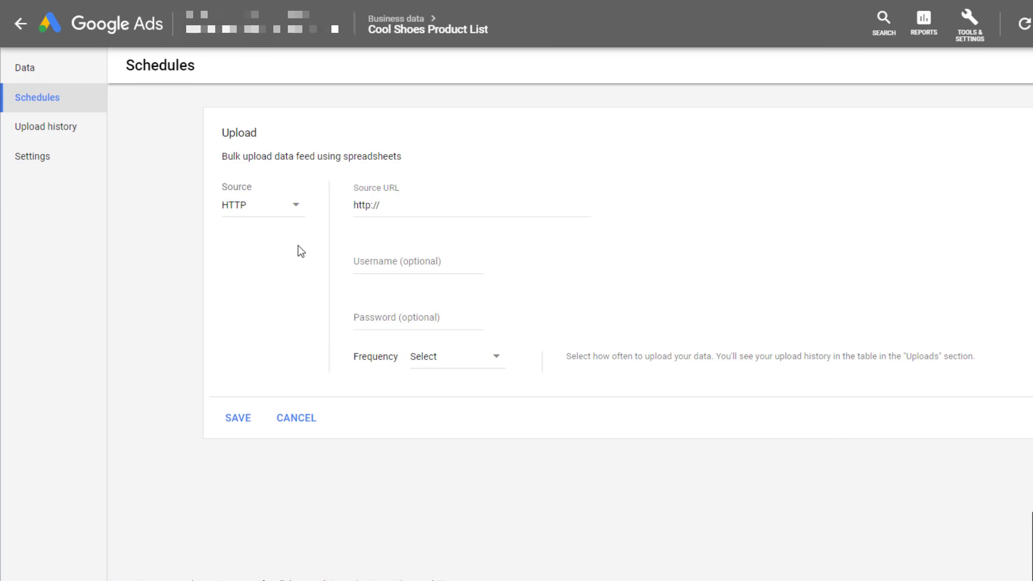
Try the every-24-hours frequency, then close the frequency list without a choice
click(492, 369)
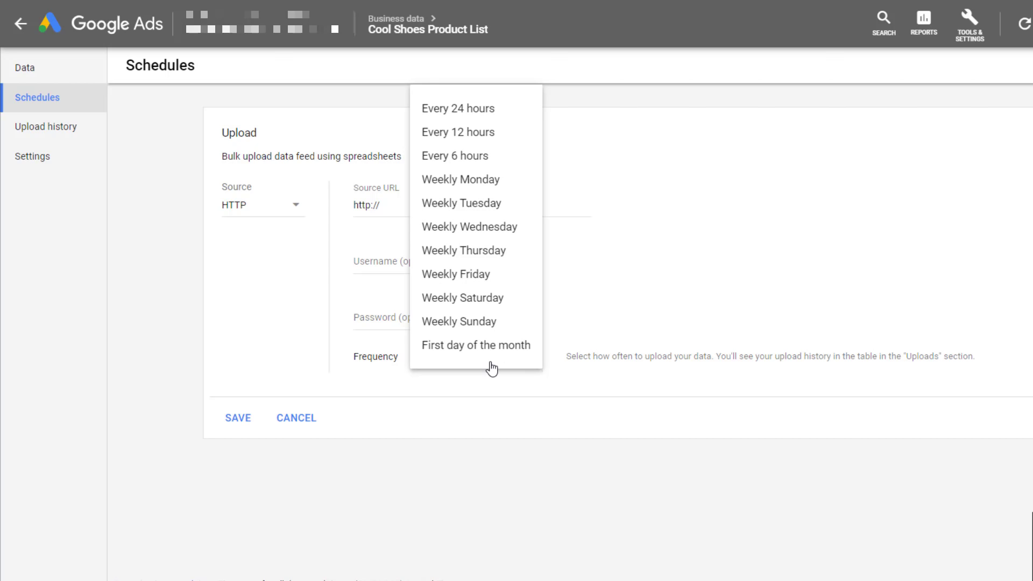
click(501, 109)
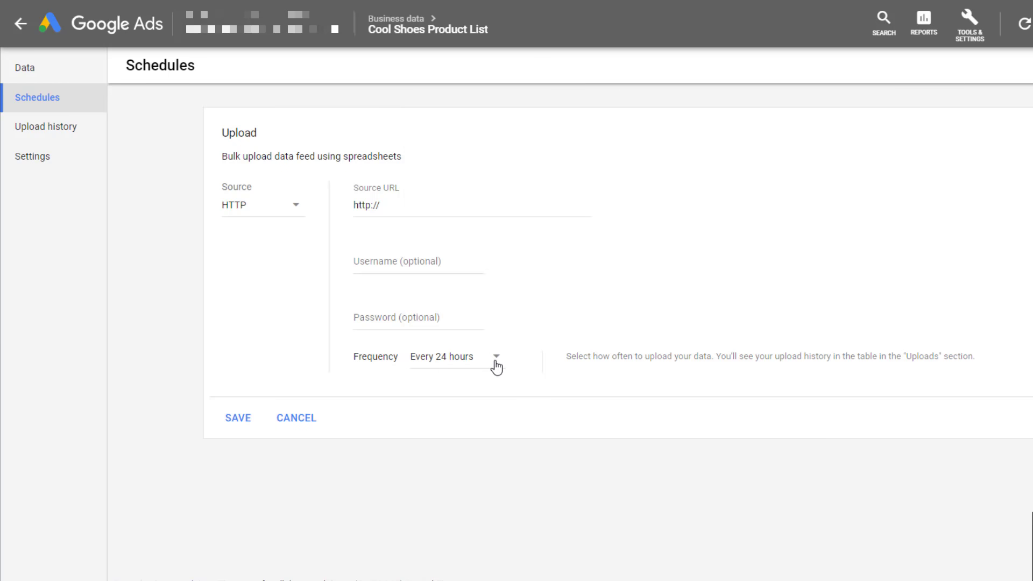
click(496, 361)
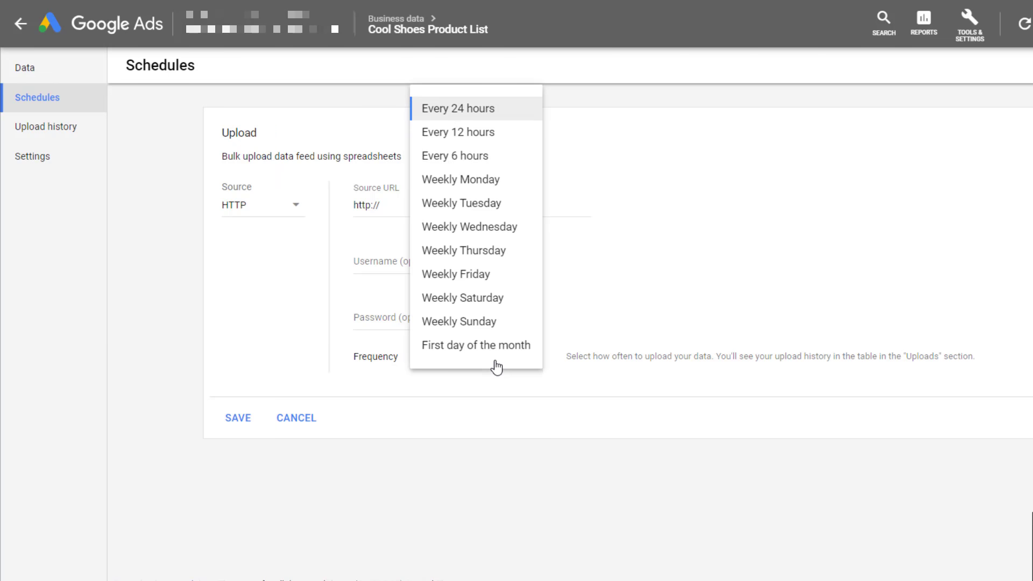
click(296, 448)
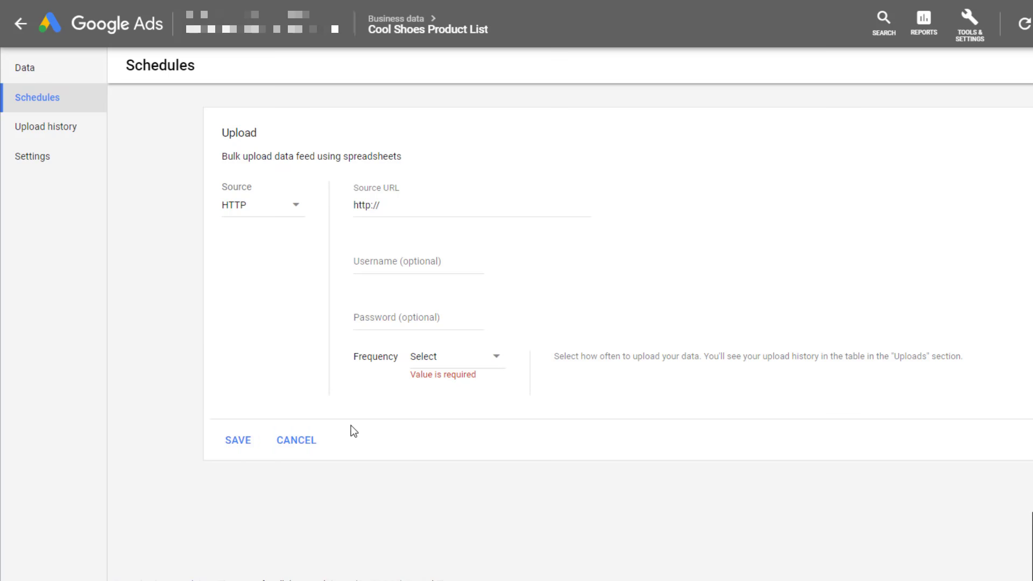
Discard the new schedule and go to the Men's Sneakers campaign from All campaigns
click(307, 445)
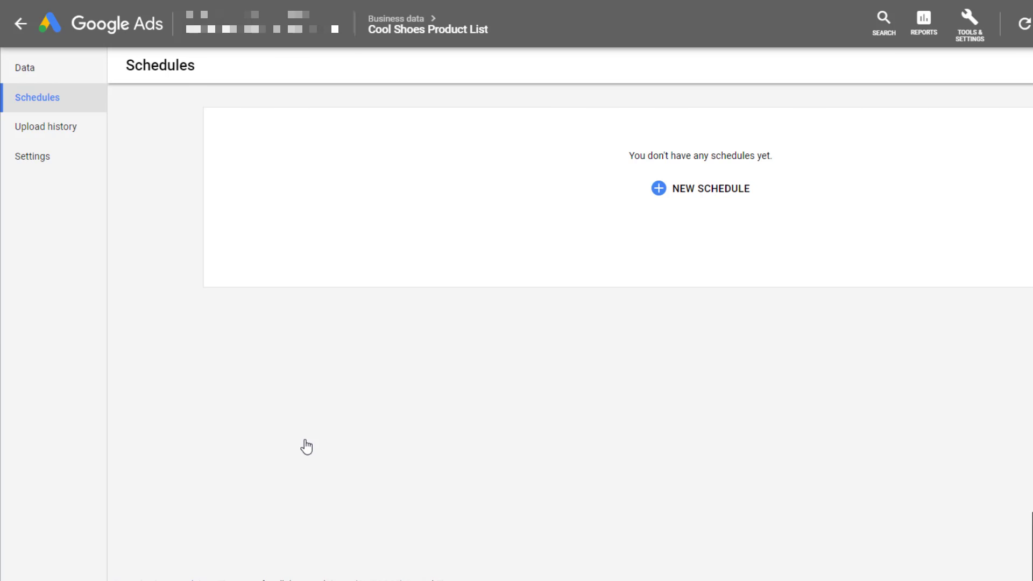
click(19, 24)
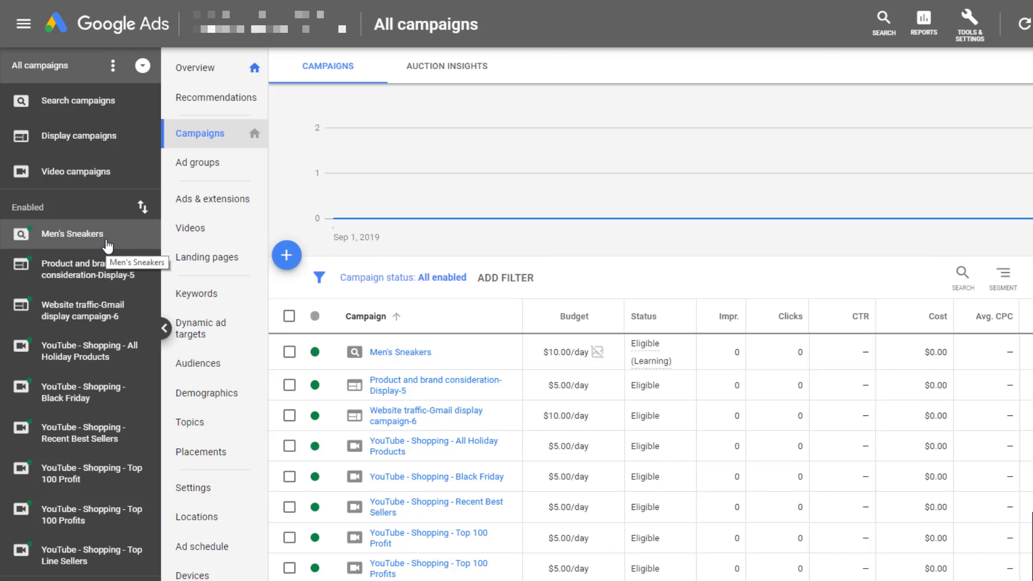
click(106, 240)
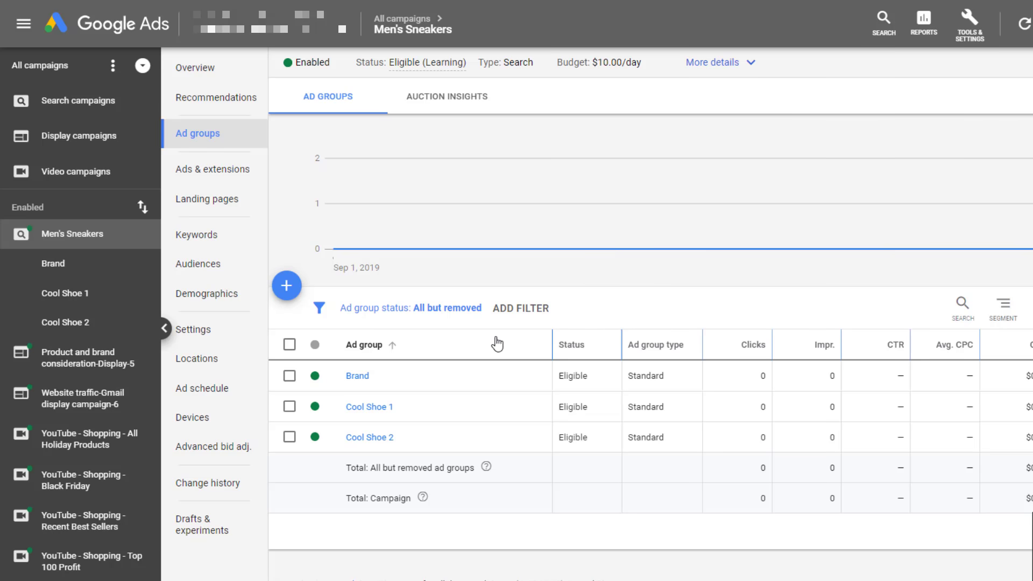
Open the Cool Shoe 1 ad group and type '{' into Headline 1 of a new text ad
click(374, 407)
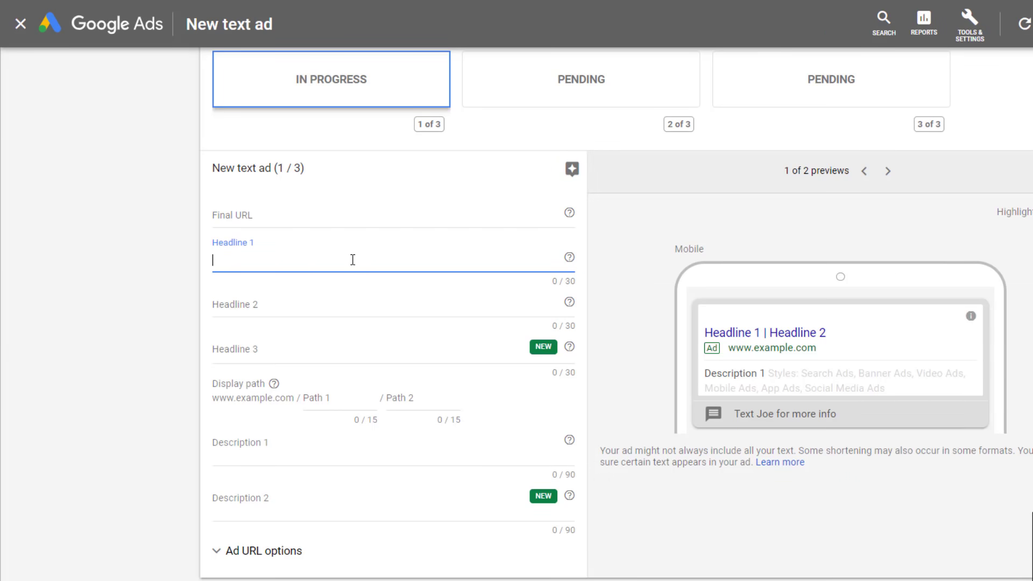
text({)
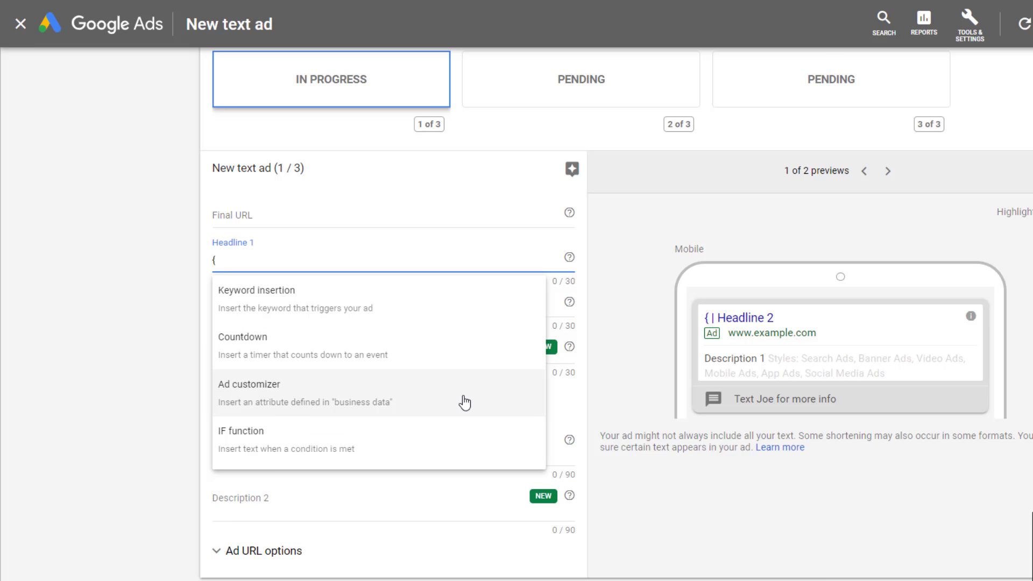
Insert the Cool Shoes Product List Model customizer into Headline 1, followed by 'only {'
click(464, 402)
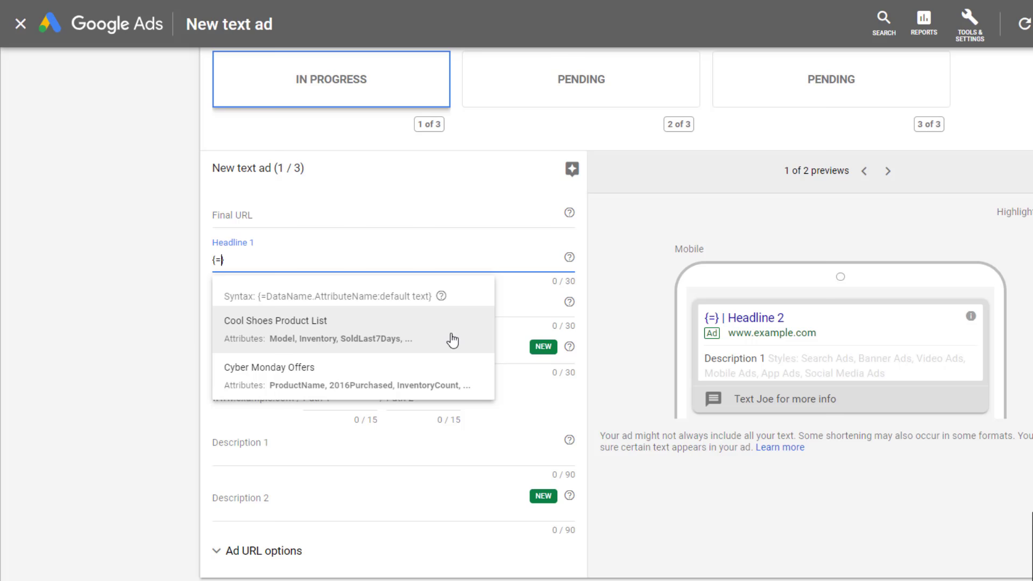
click(452, 340)
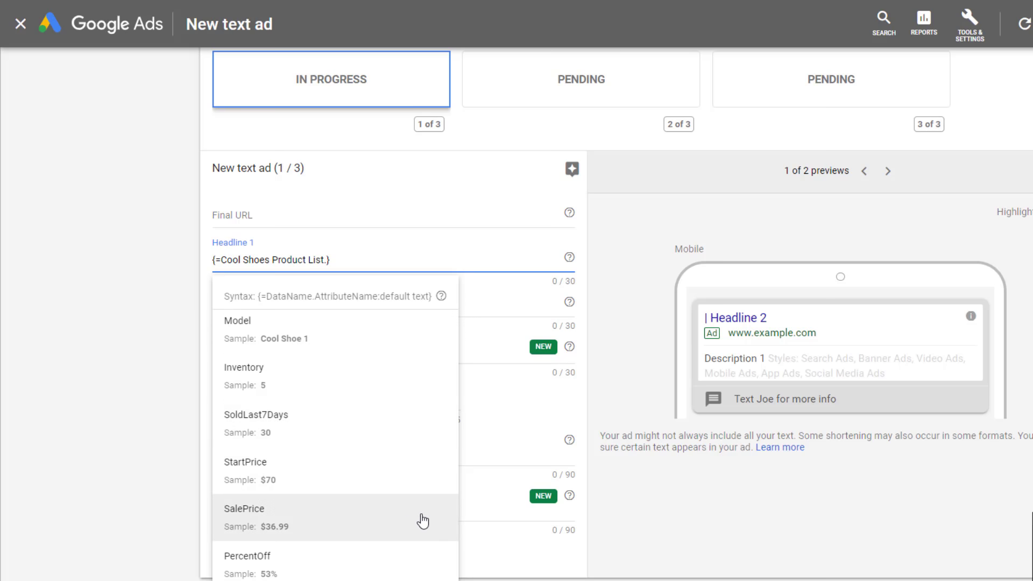
click(425, 348)
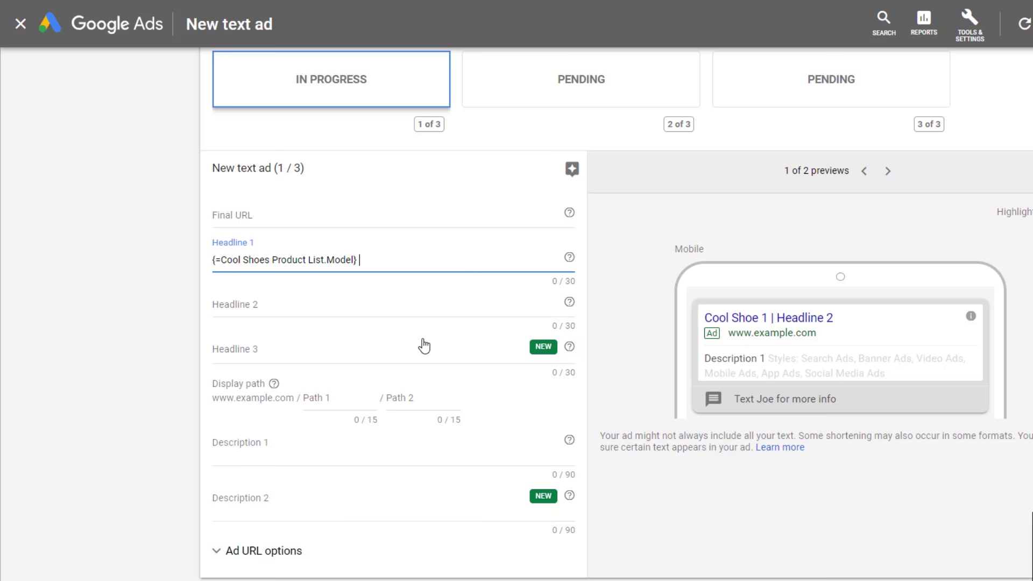
text(only {)
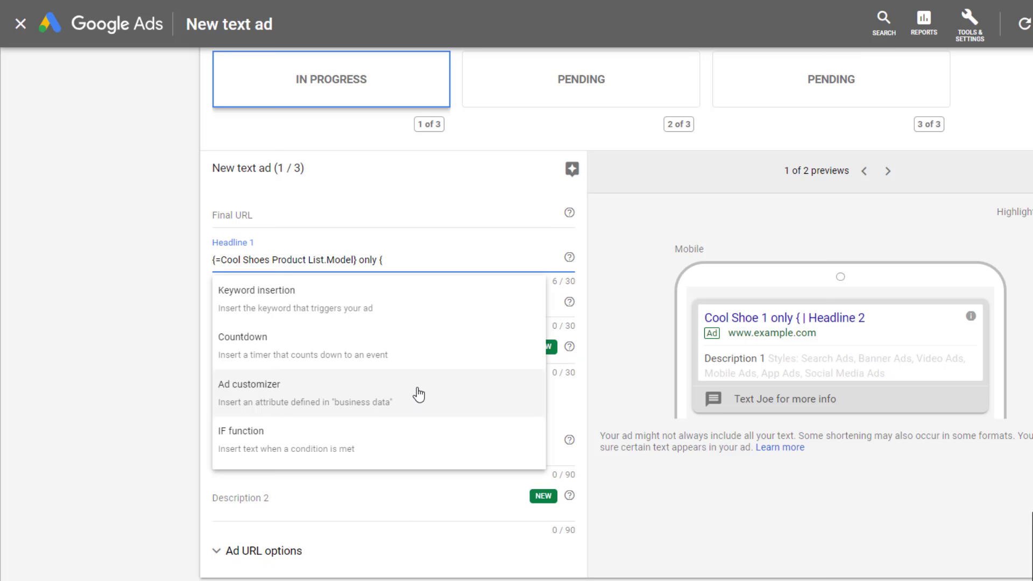
Append the Cool Shoes Product List SalePrice customizer to Headline 1, previewing $36.99
click(418, 395)
click(418, 339)
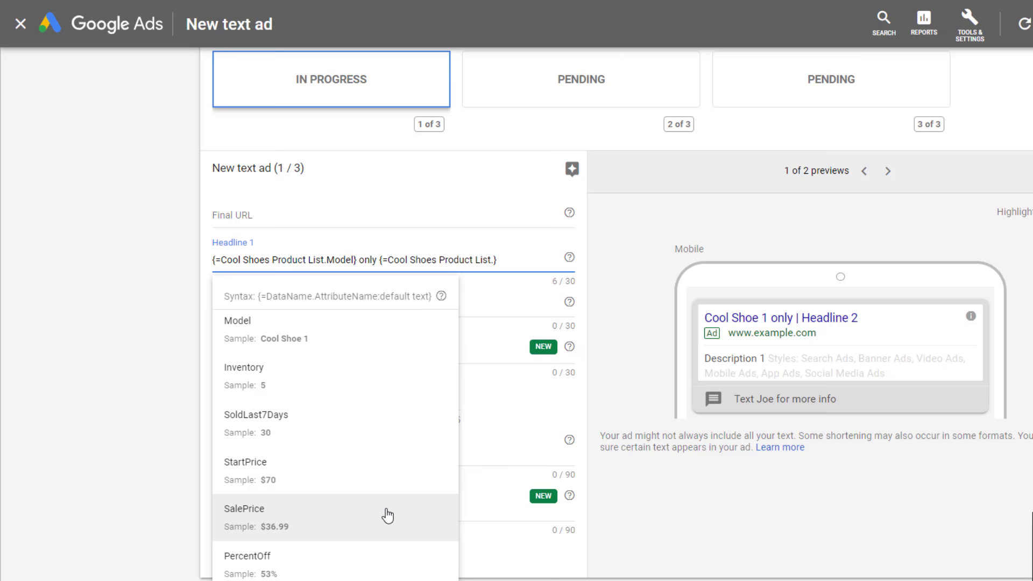
click(387, 516)
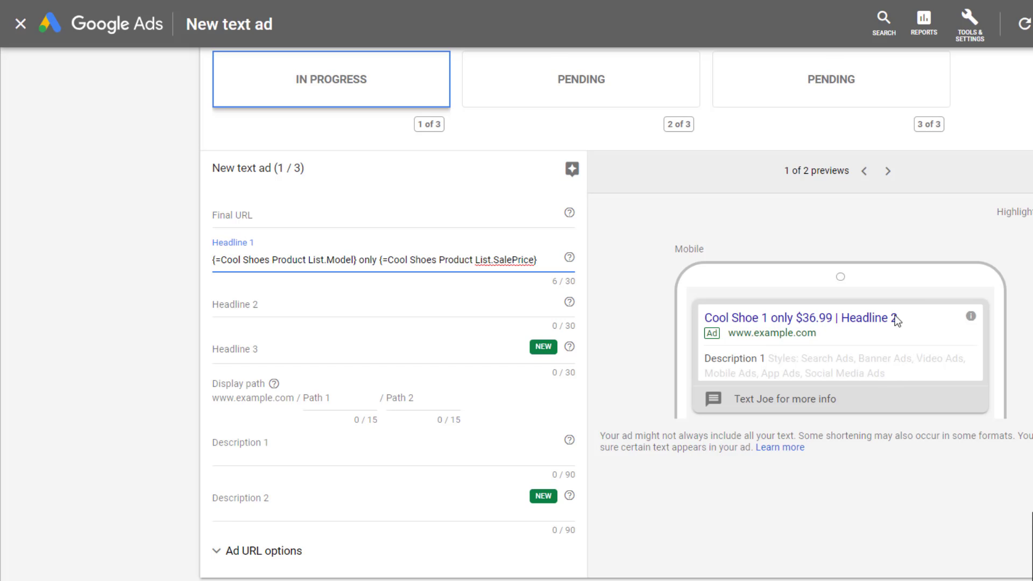
click(405, 307)
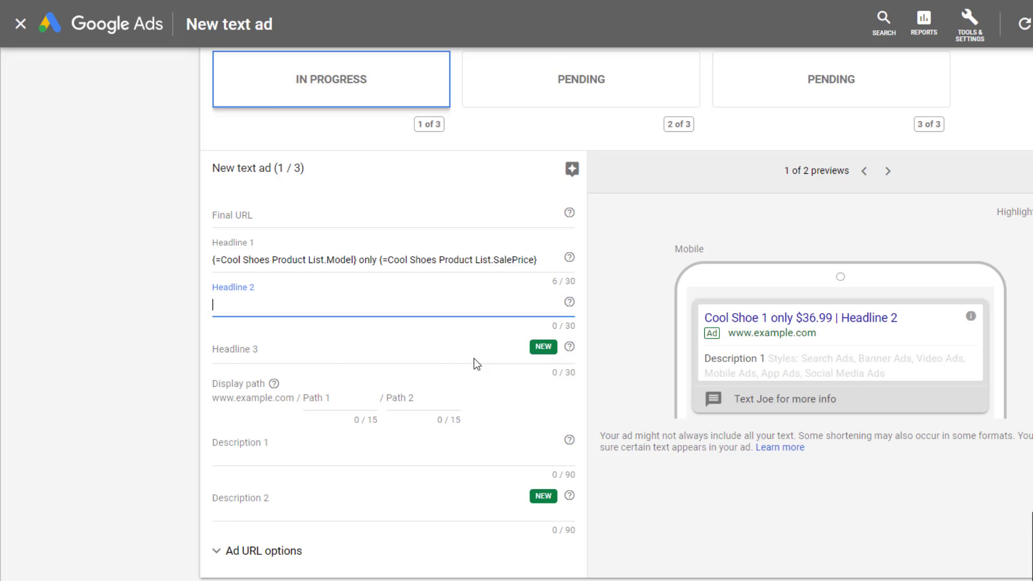
Fill Headline 2 with 'Save', the PercentOff customizer (53%), and ' Only at ShoeStore.com'
text(Save {)
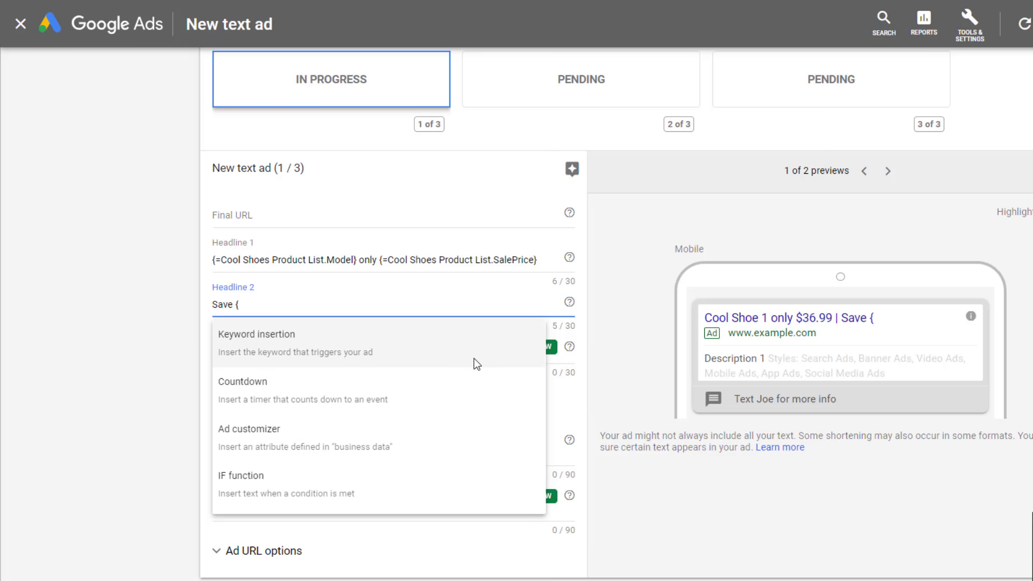
click(448, 445)
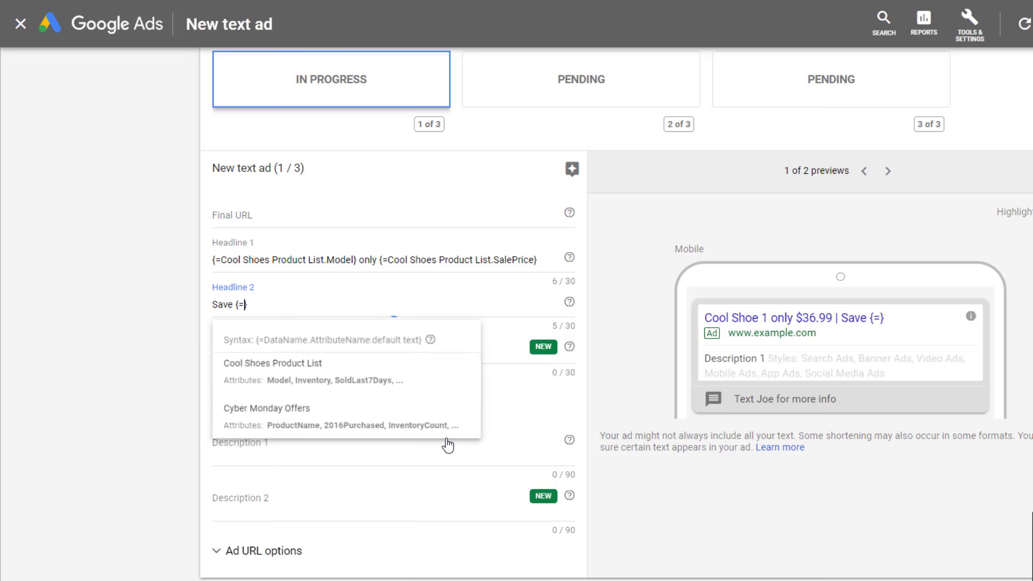
click(443, 383)
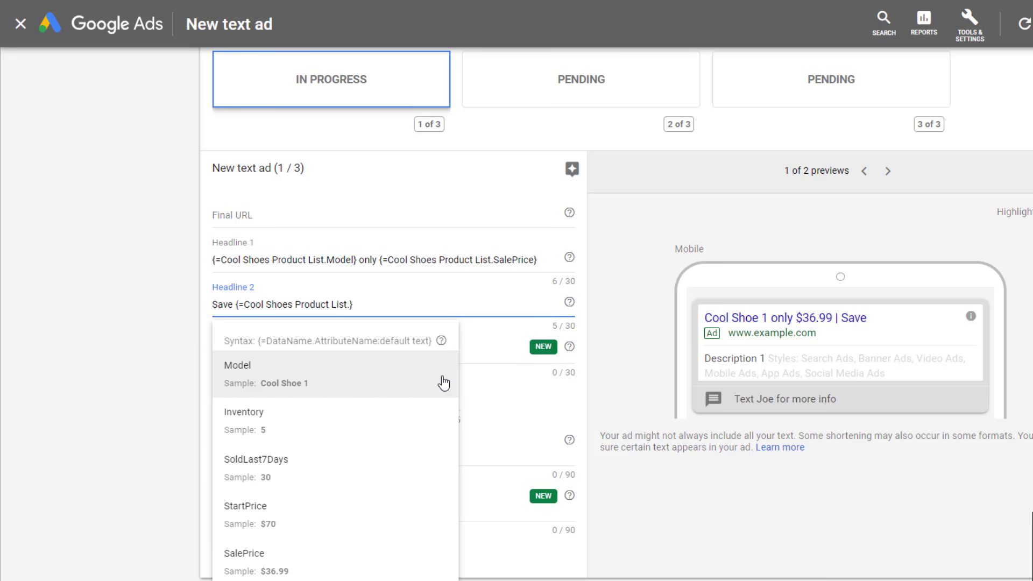
text(PercentOff} O)
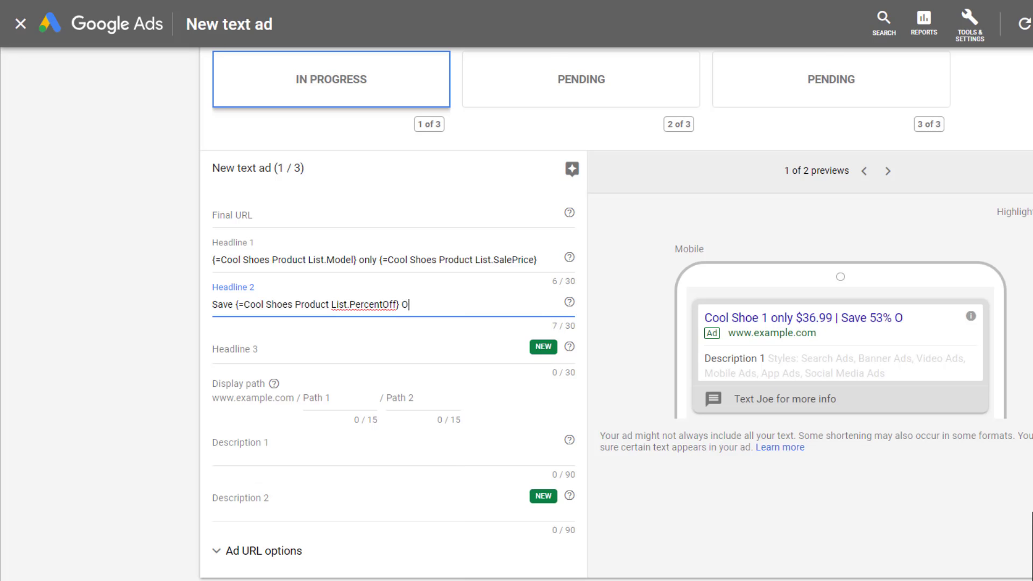
text(nly at ShoeS)
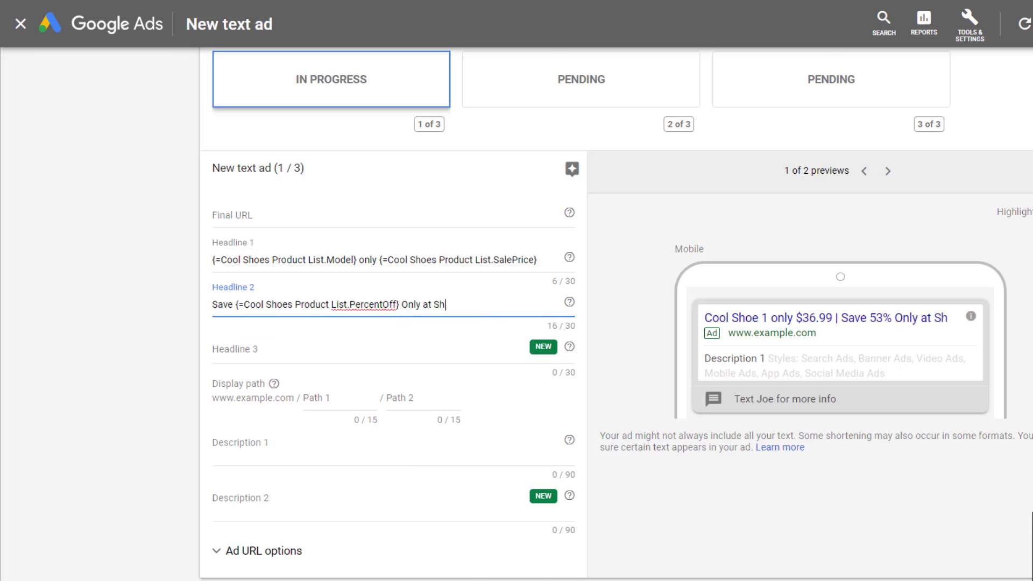
text(tore.com)
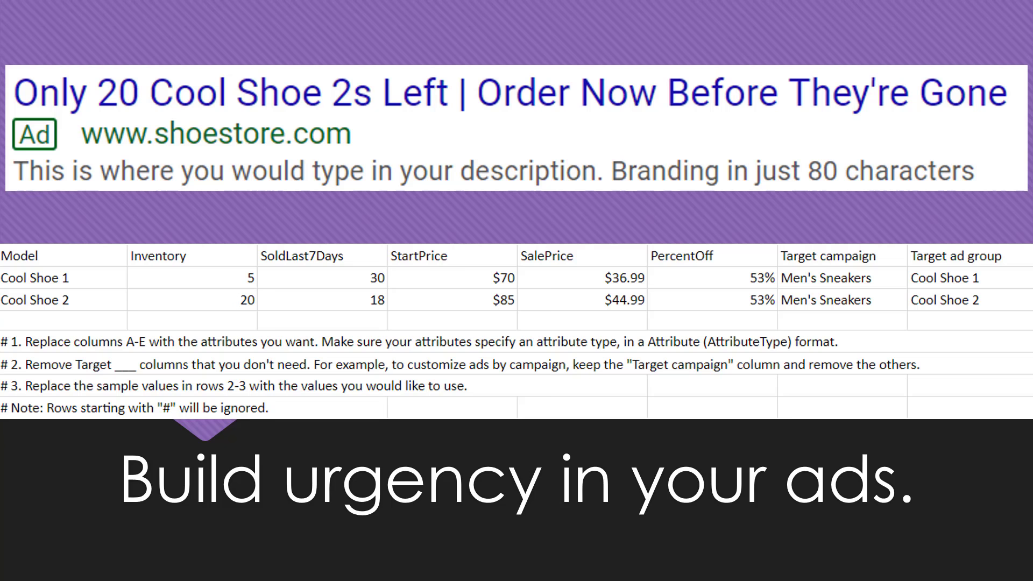
Advance the presentation to the next example slide
click(971, 511)
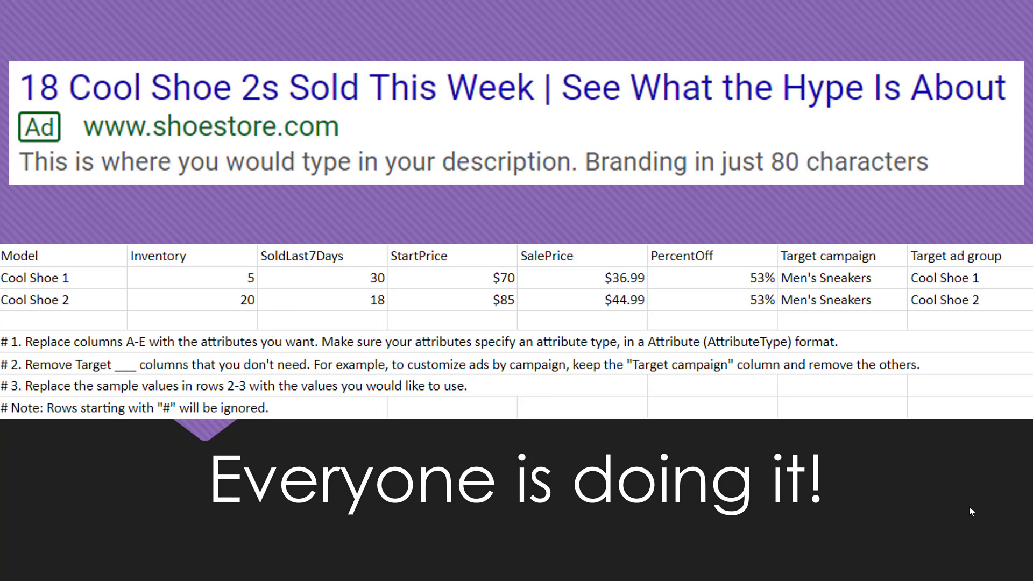
key(Right)
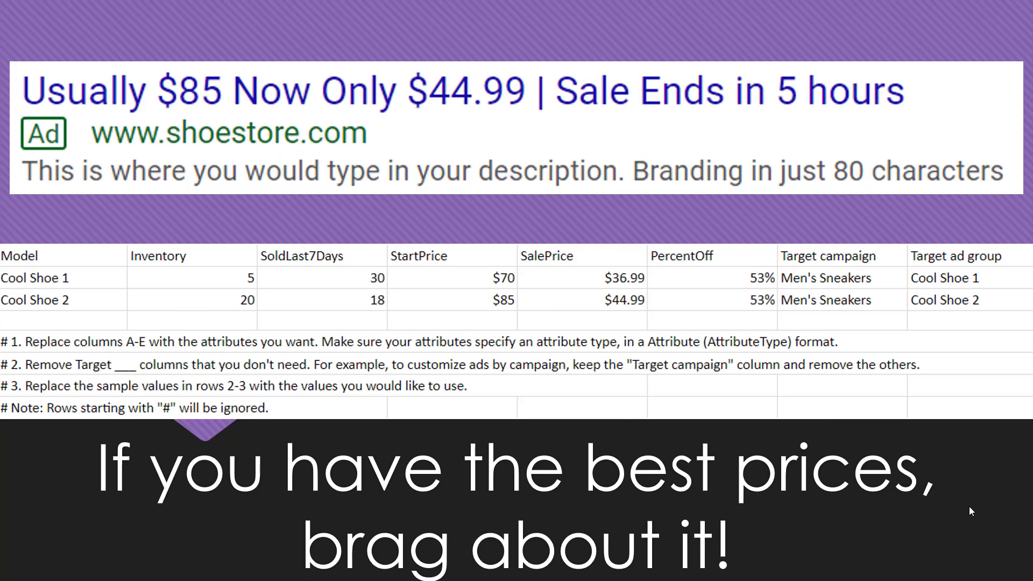